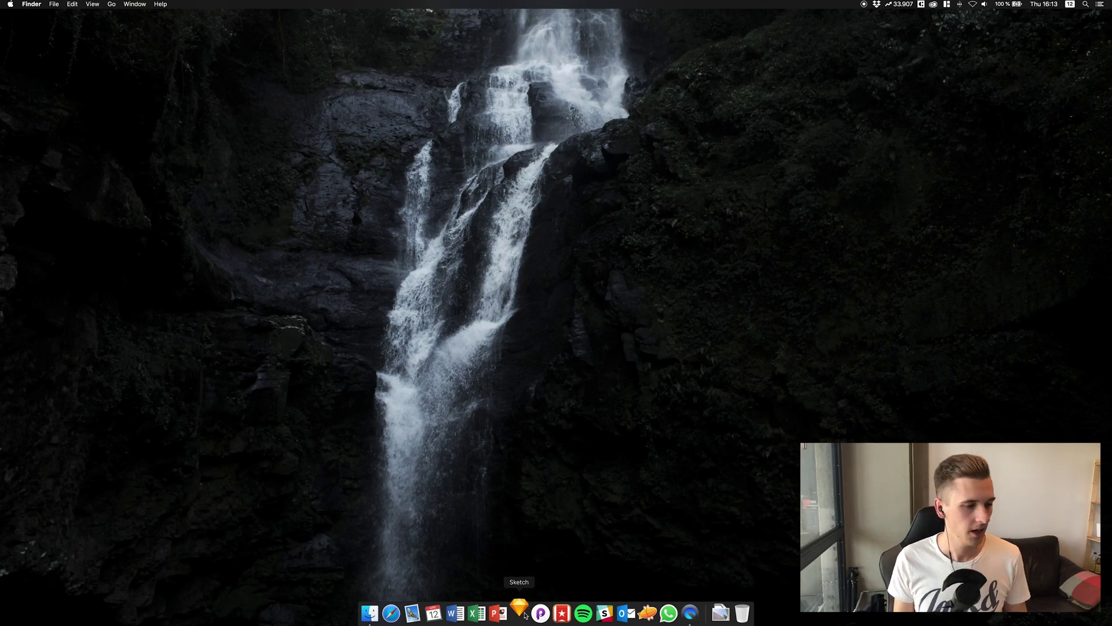
Launch Sketch and create a new document with a blank 375 × 667 iPhone 8 artboard.
{"action": "left_click", "coordinate": [525, 614]}
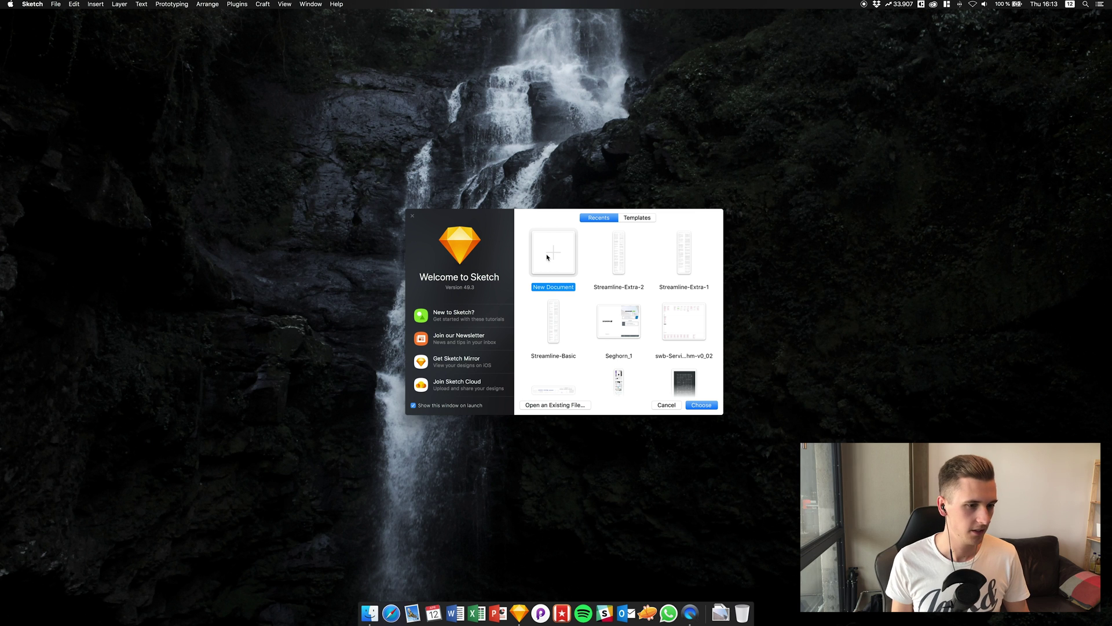
{"action": "left_click", "coordinate": [703, 405]}
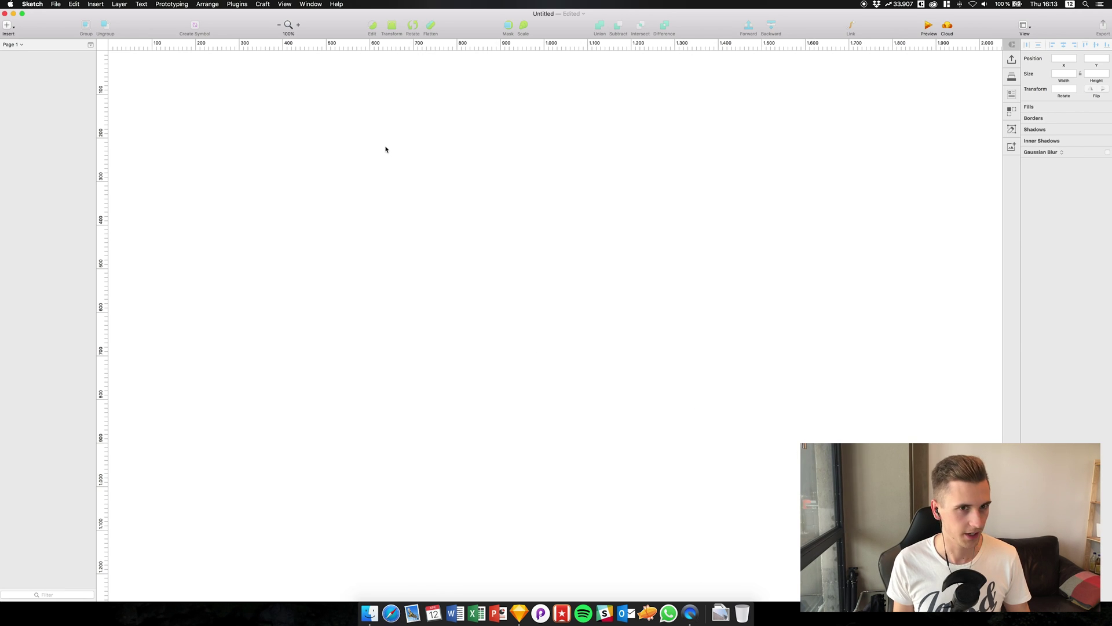
{"action": "key", "text": "a"}
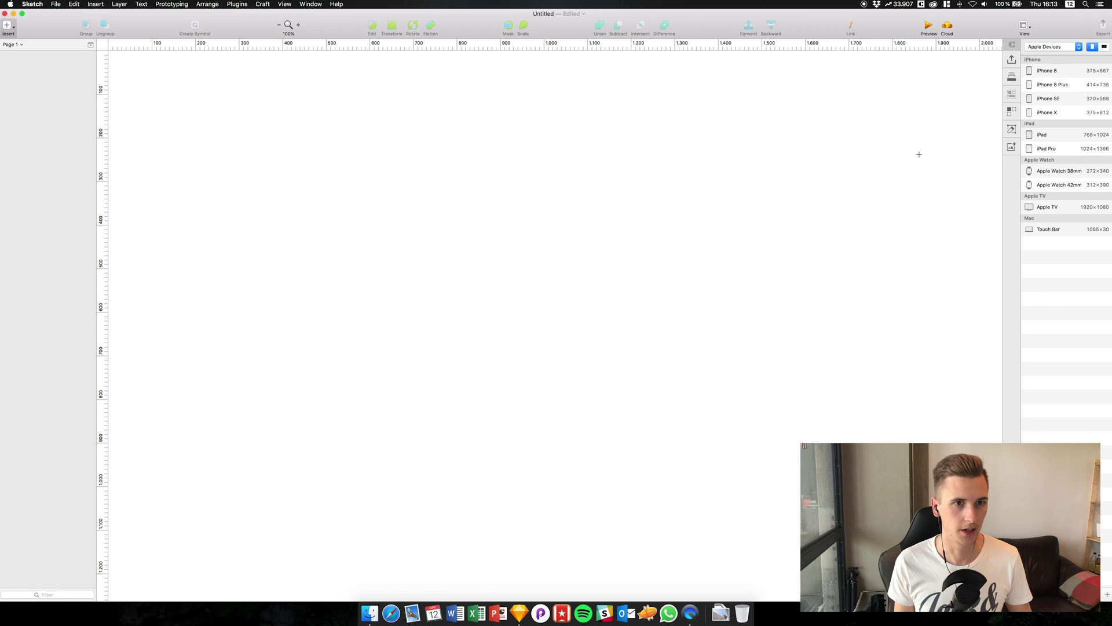
{"action": "left_click", "coordinate": [1048, 70]}
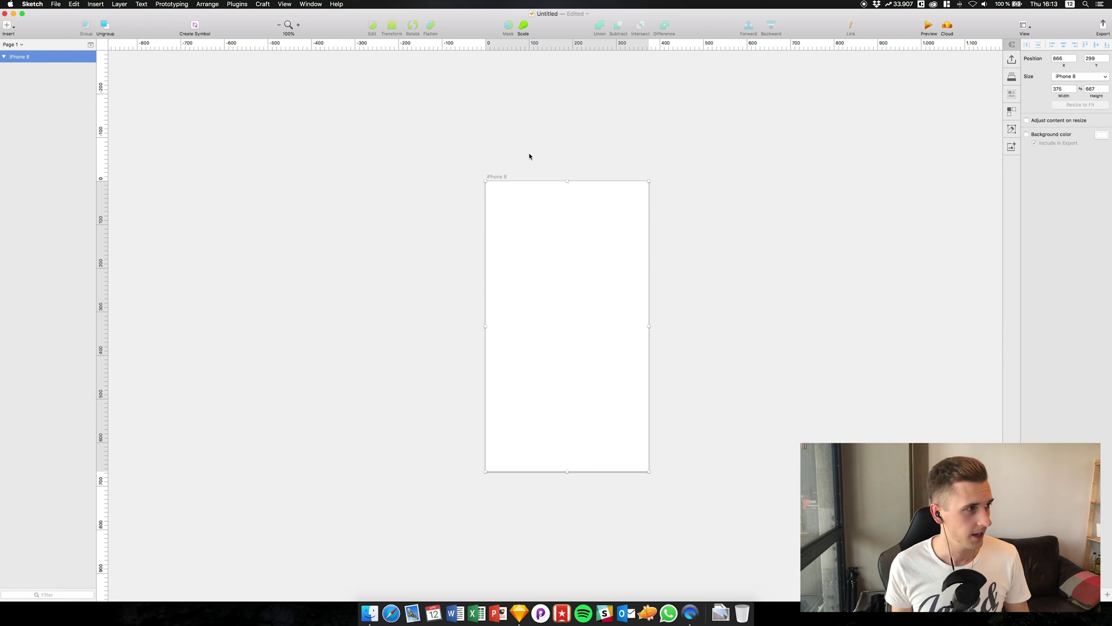
{"action": "left_click", "coordinate": [60, 4]}
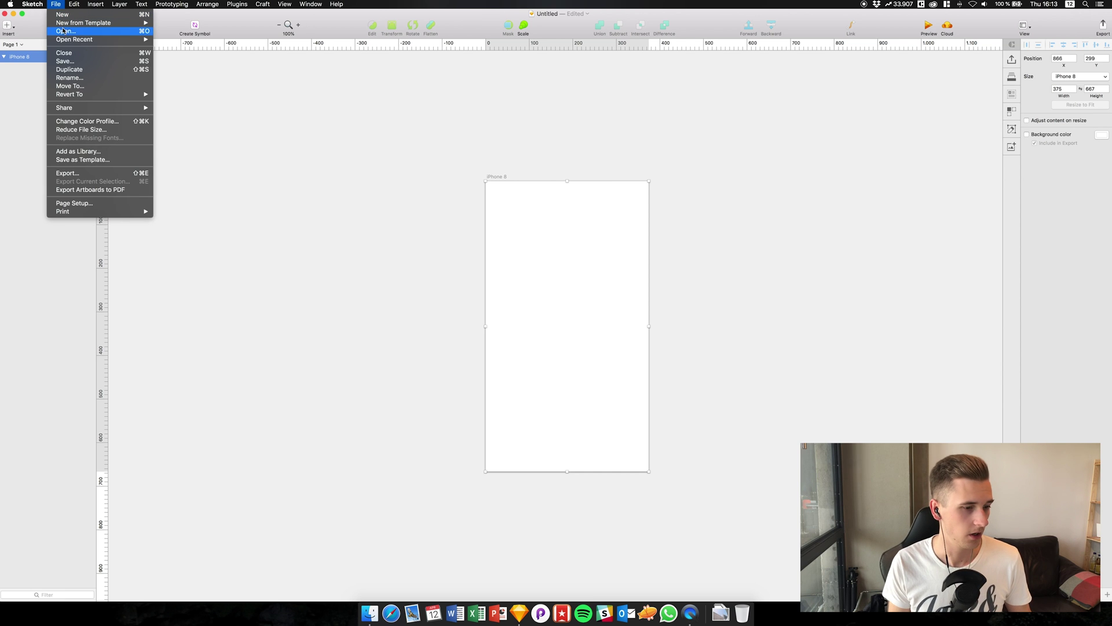
Open Streamline-Basic.sketch and paste a Smart Devices icon onto the Untitled iPhone 8 artboard.
{"action": "mouse_move", "coordinate": [70, 39]}
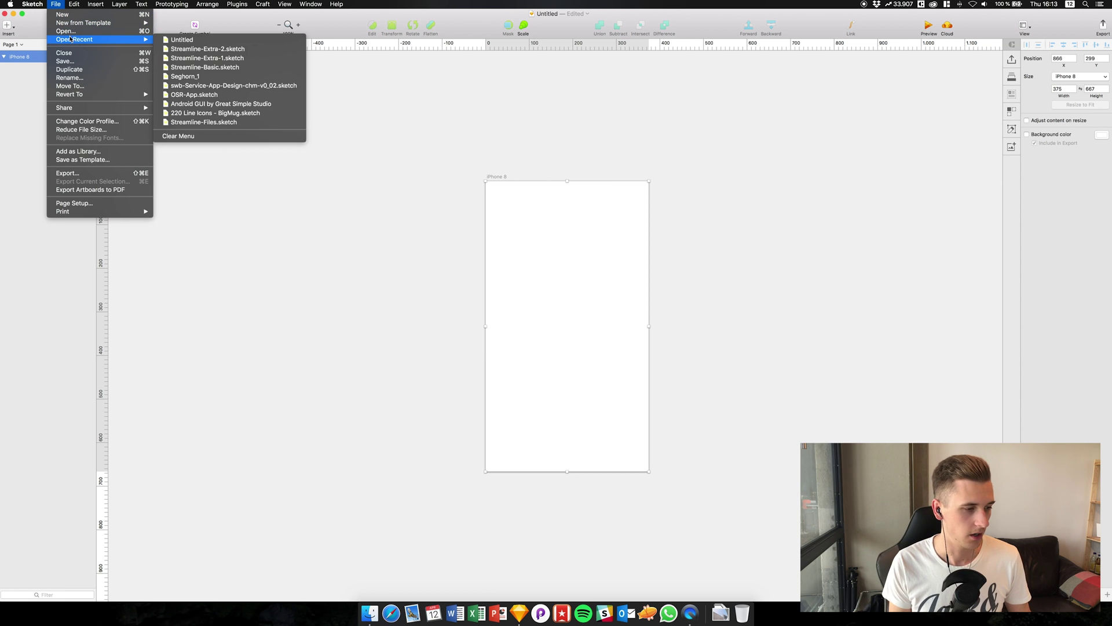
{"action": "left_click", "coordinate": [209, 68]}
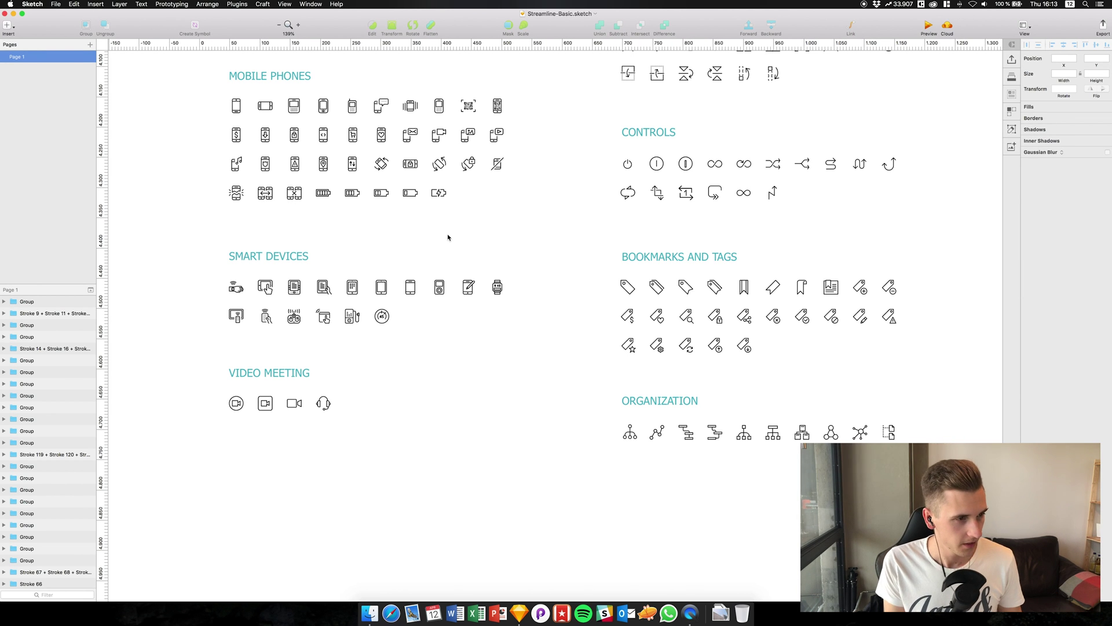
{"action": "left_click", "coordinate": [498, 287]}
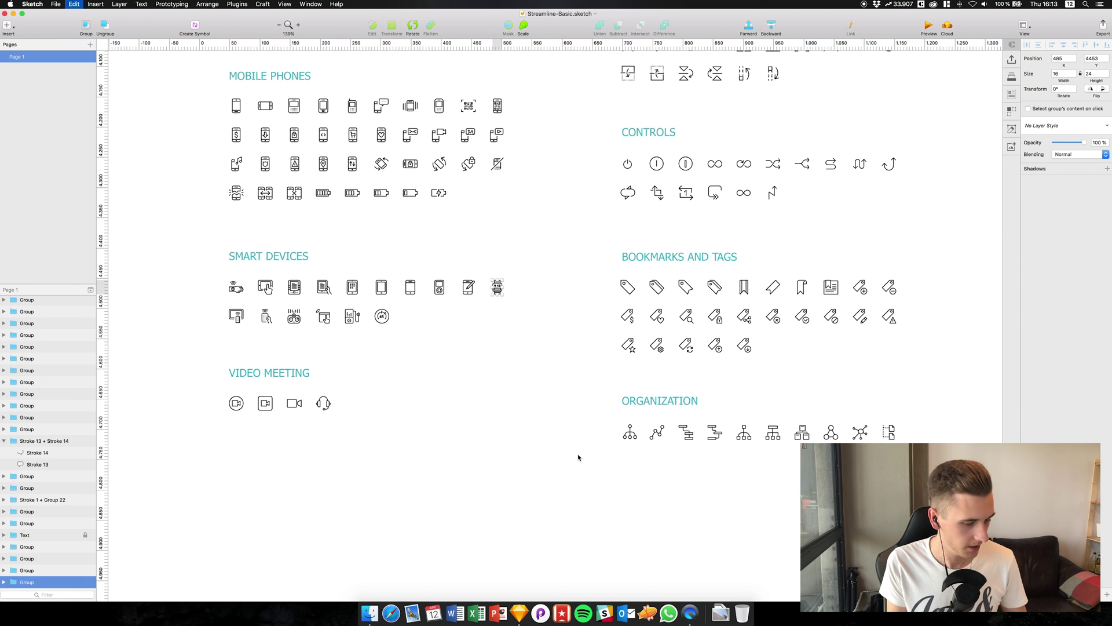
{"action": "key", "text": "ctrl+Up"}
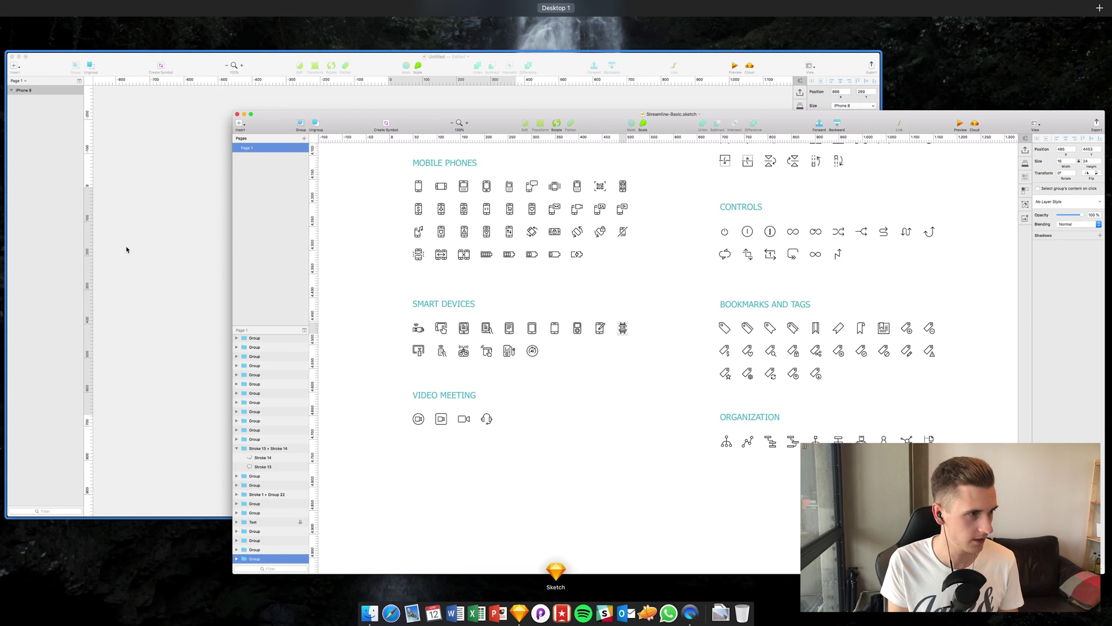
{"action": "left_click", "coordinate": [124, 249]}
{"action": "key", "text": "super+v"}
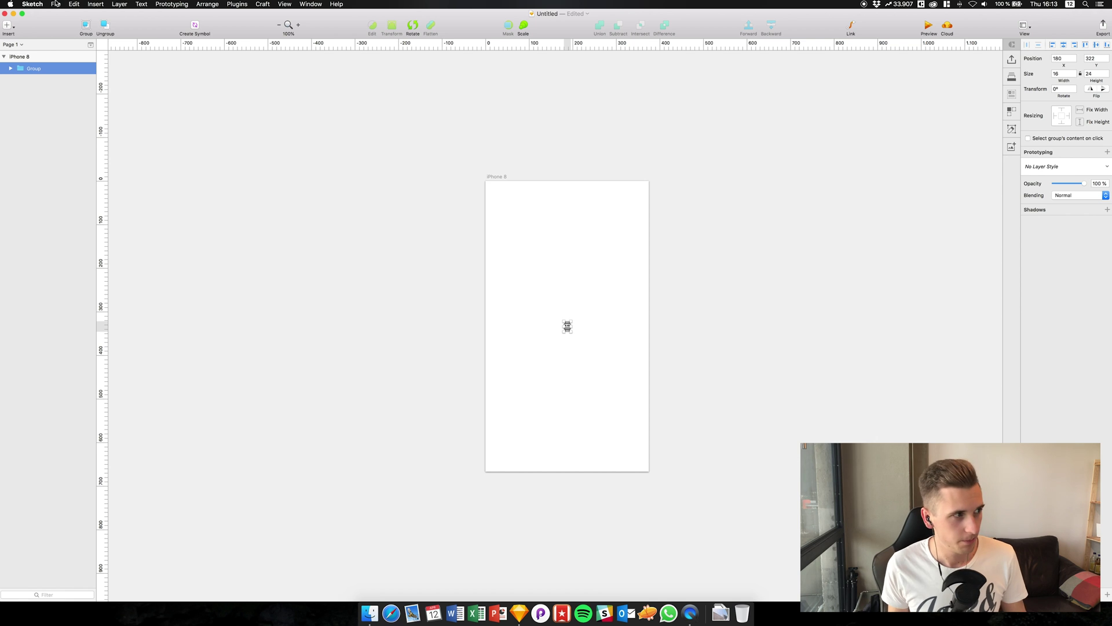
{"action": "left_click", "coordinate": [56, 4]}
Open Streamline-Extra-1 and Streamline-Extra-2 from recent files, bringing the Extra-2 window forward.
{"action": "mouse_move", "coordinate": [120, 39]}
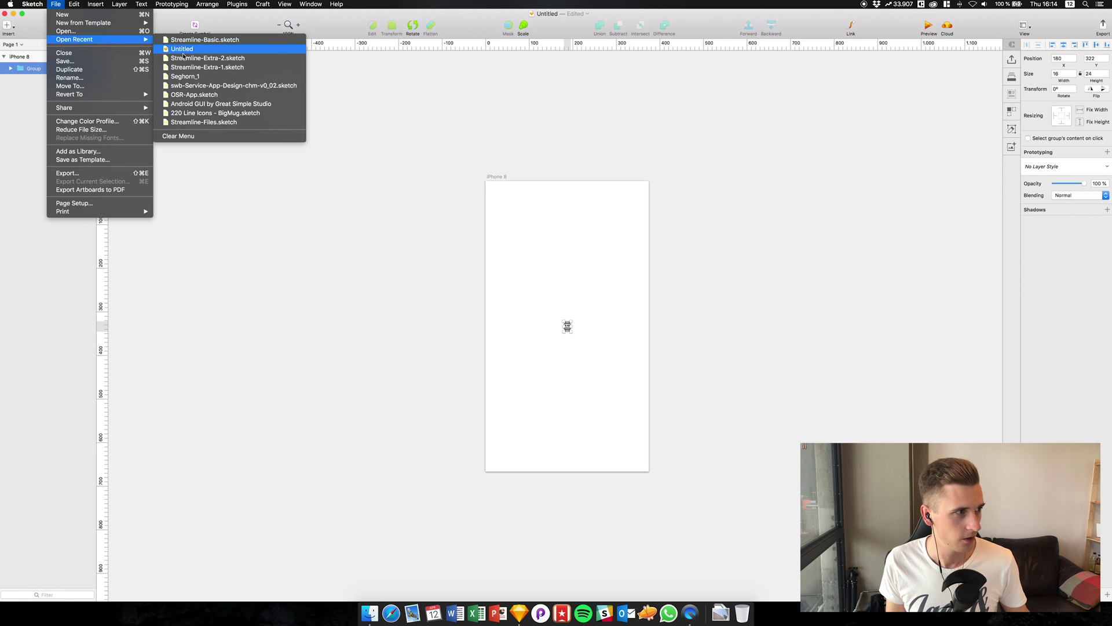
{"action": "left_click", "coordinate": [195, 68]}
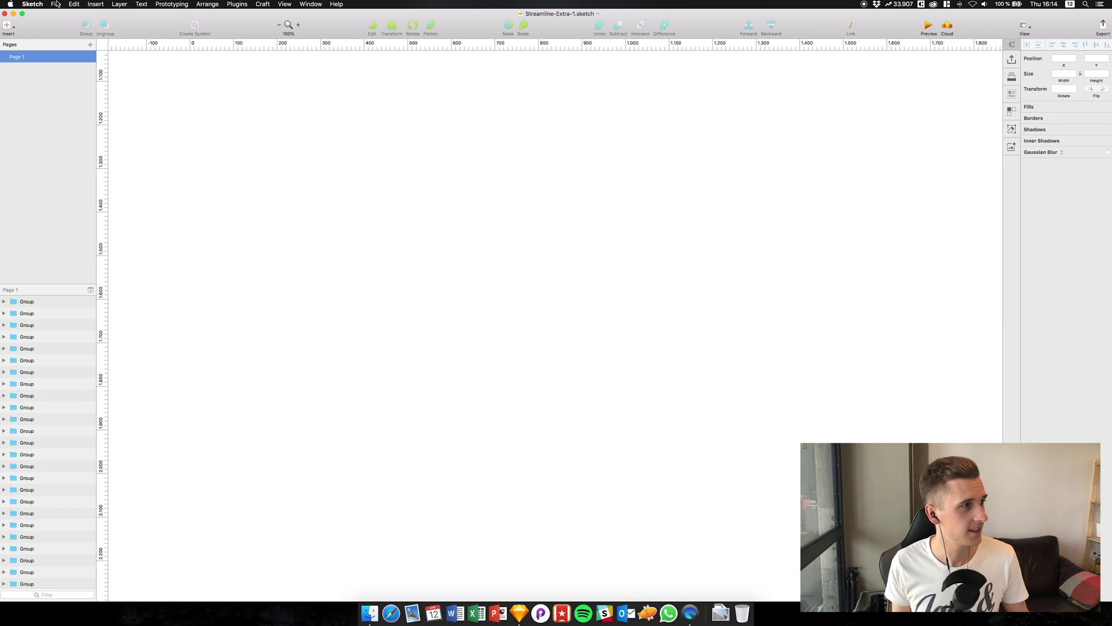
{"action": "left_click", "coordinate": [59, 5]}
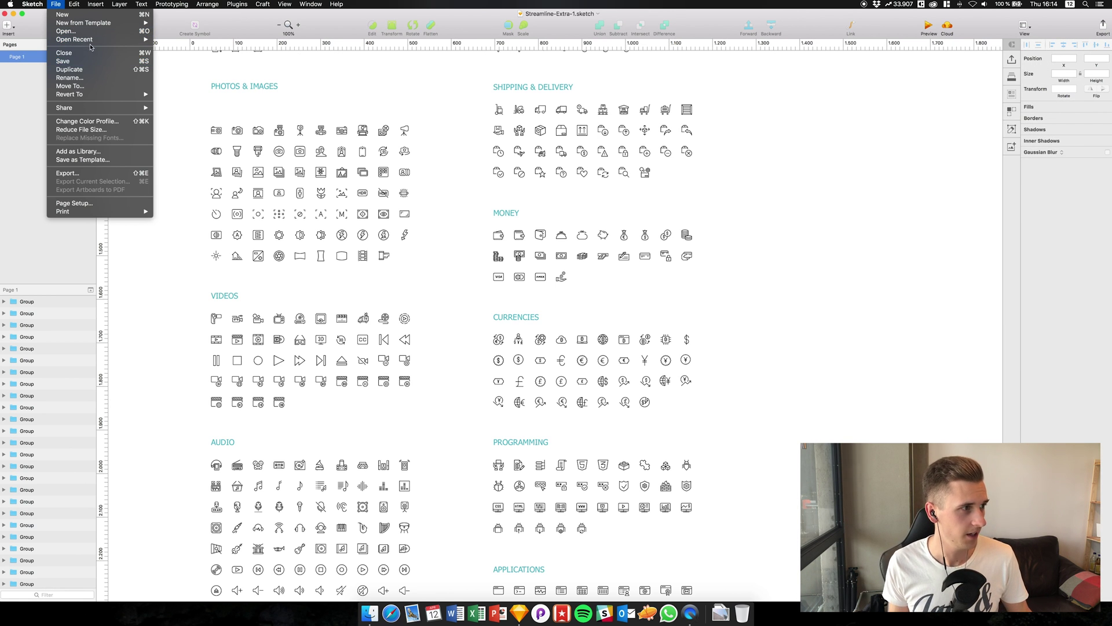
{"action": "mouse_move", "coordinate": [92, 39]}
{"action": "left_click", "coordinate": [188, 69]}
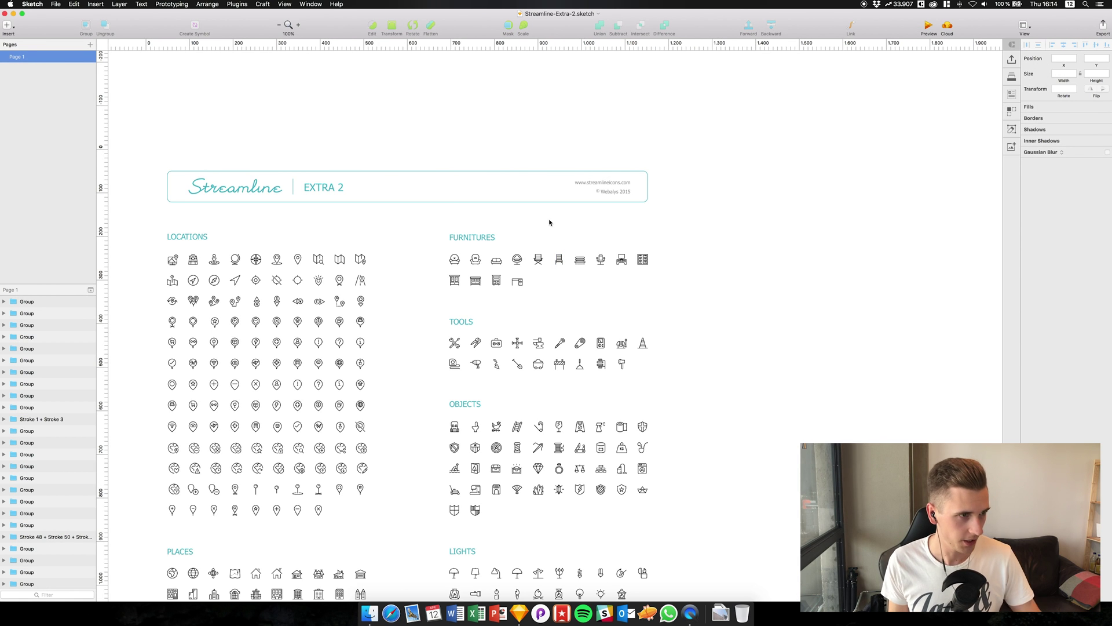
{"action": "key", "text": "ctrl+Up"}
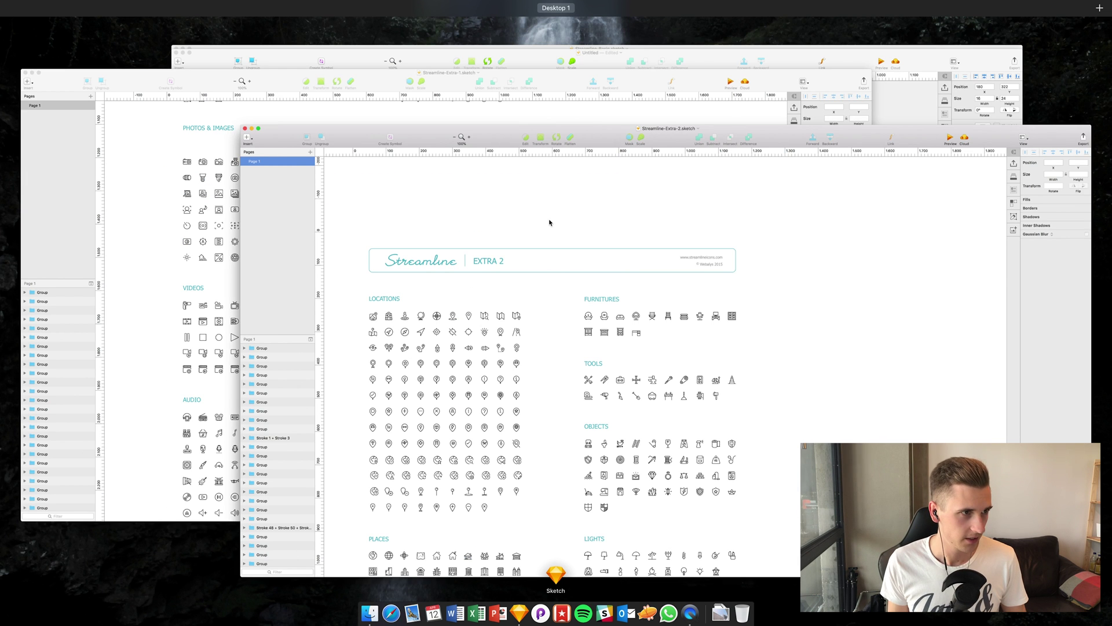
{"action": "left_click", "coordinate": [470, 152]}
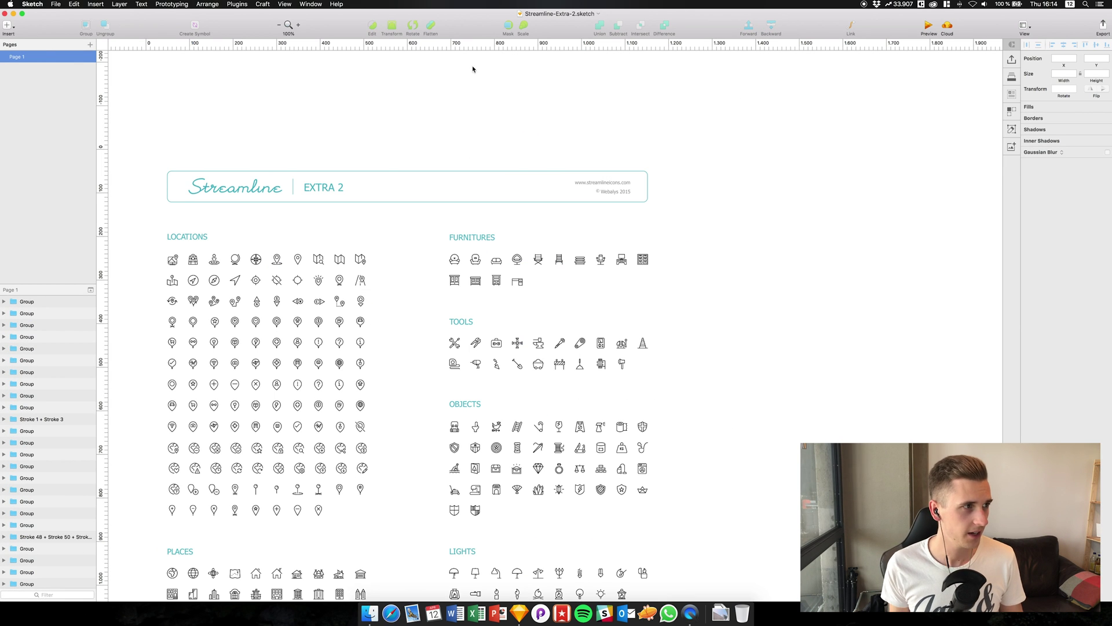
Merge all open Sketch documents into one tabbed window with Untitled as the first tab.
{"action": "left_click", "coordinate": [325, 4]}
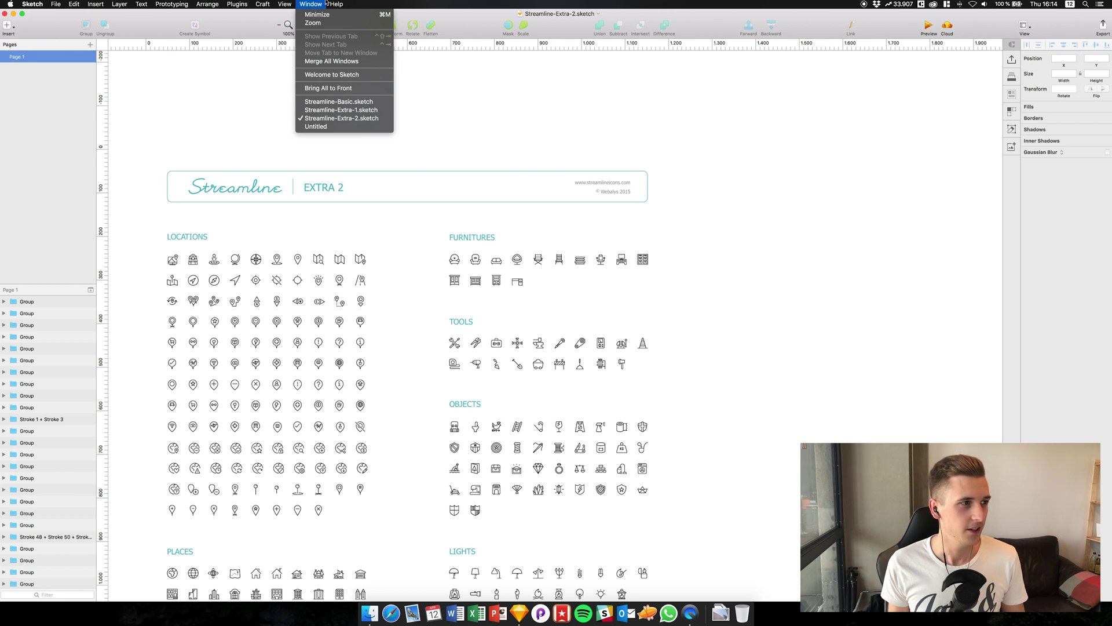
{"action": "left_click", "coordinate": [317, 61]}
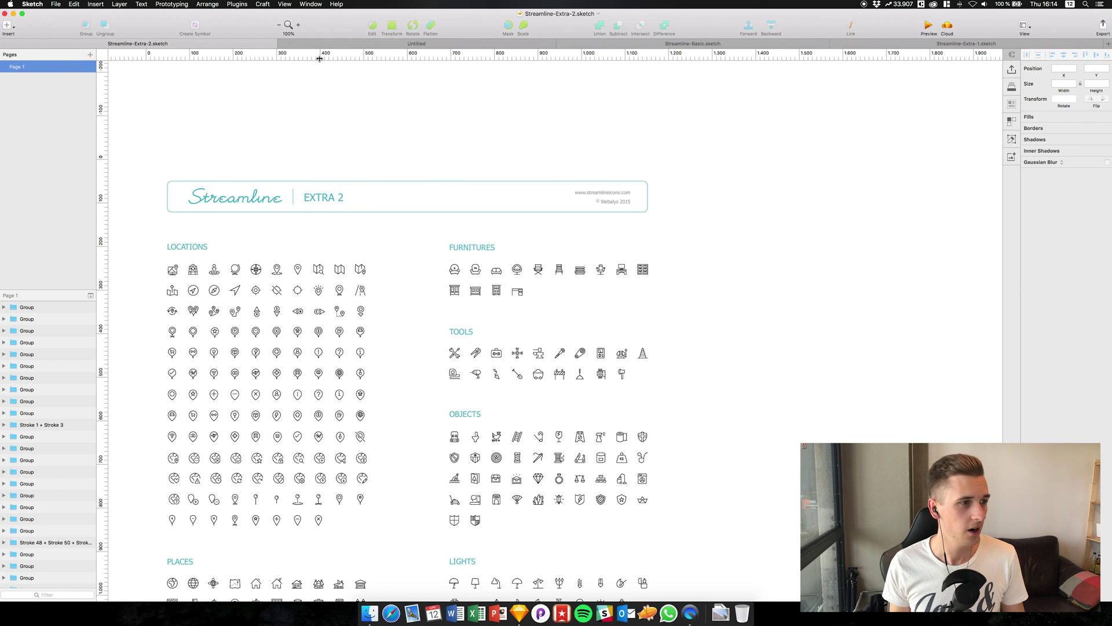
{"action": "left_click", "coordinate": [394, 44]}
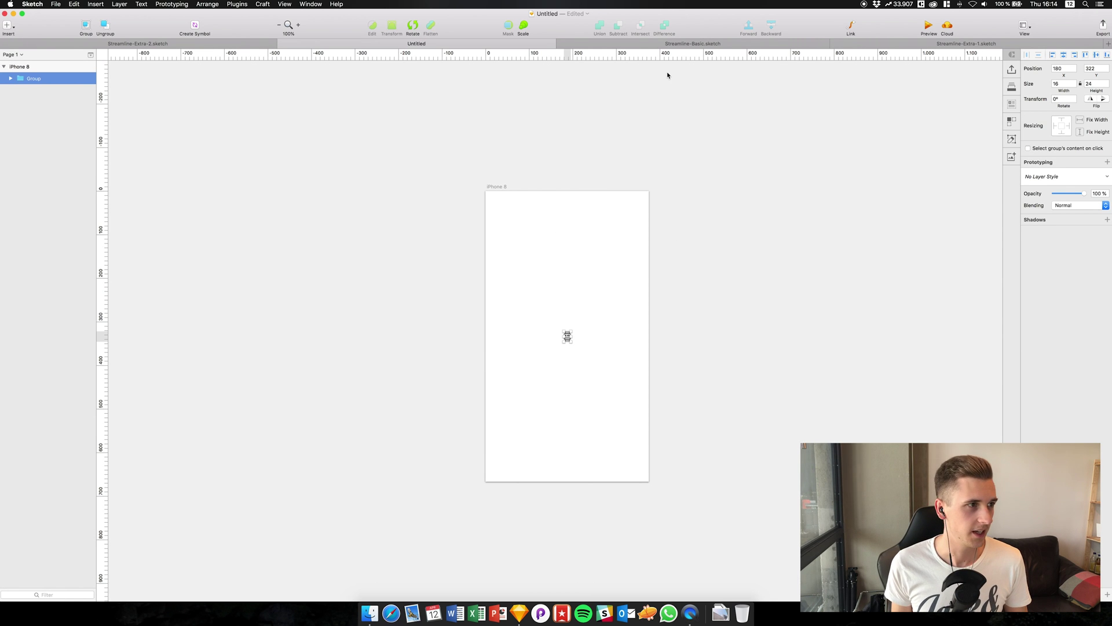
{"action": "left_click_drag", "start_coordinate": [361, 43], "coordinate": [72, 39]}
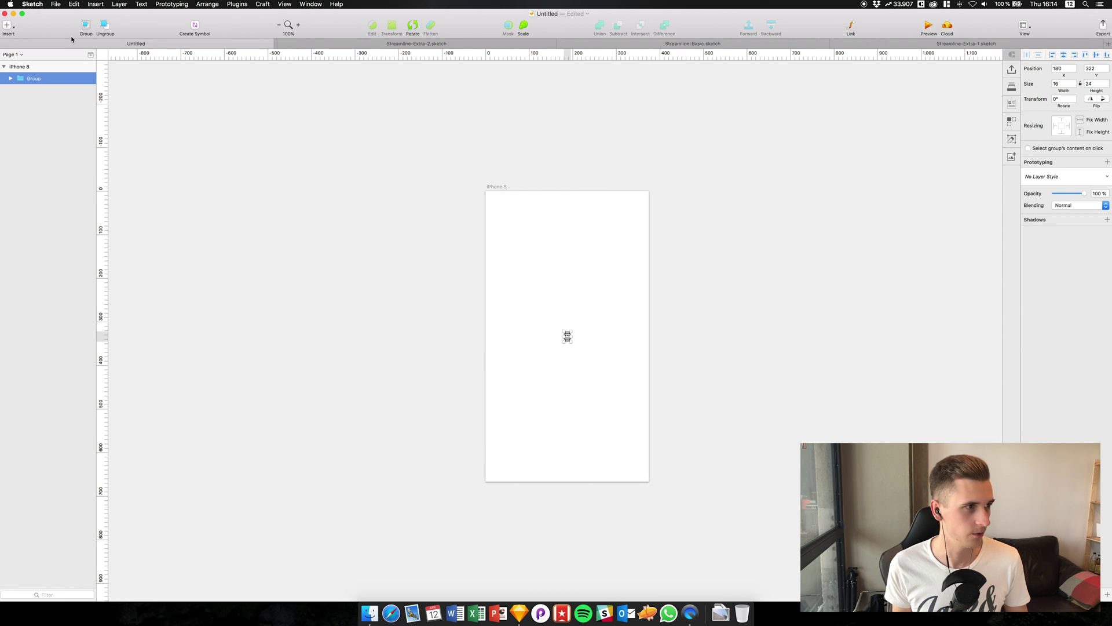
Look through the tabs, then close the Streamline-Basic and Streamline-Extra-1 tabs.
{"action": "left_click", "coordinate": [373, 45]}
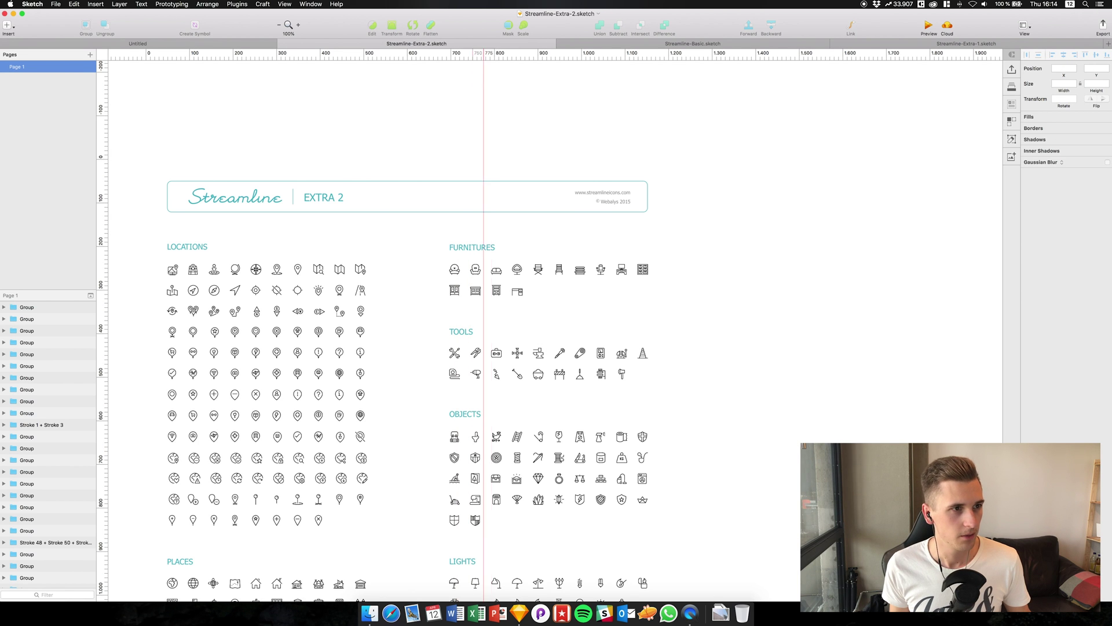
{"action": "left_click", "coordinate": [646, 45]}
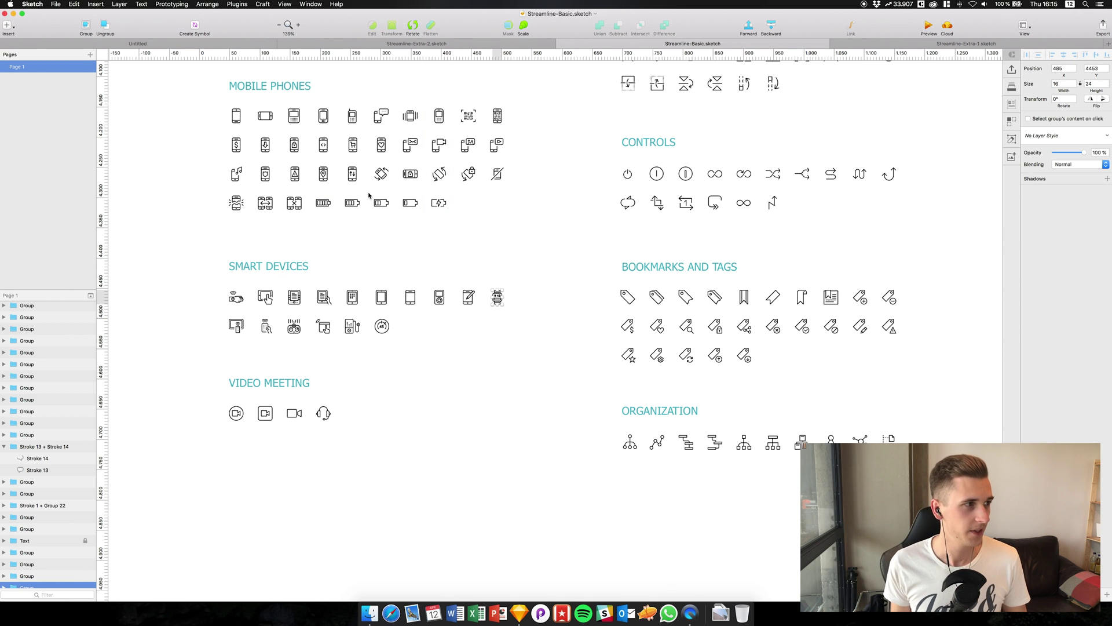
{"action": "left_click", "coordinate": [153, 43]}
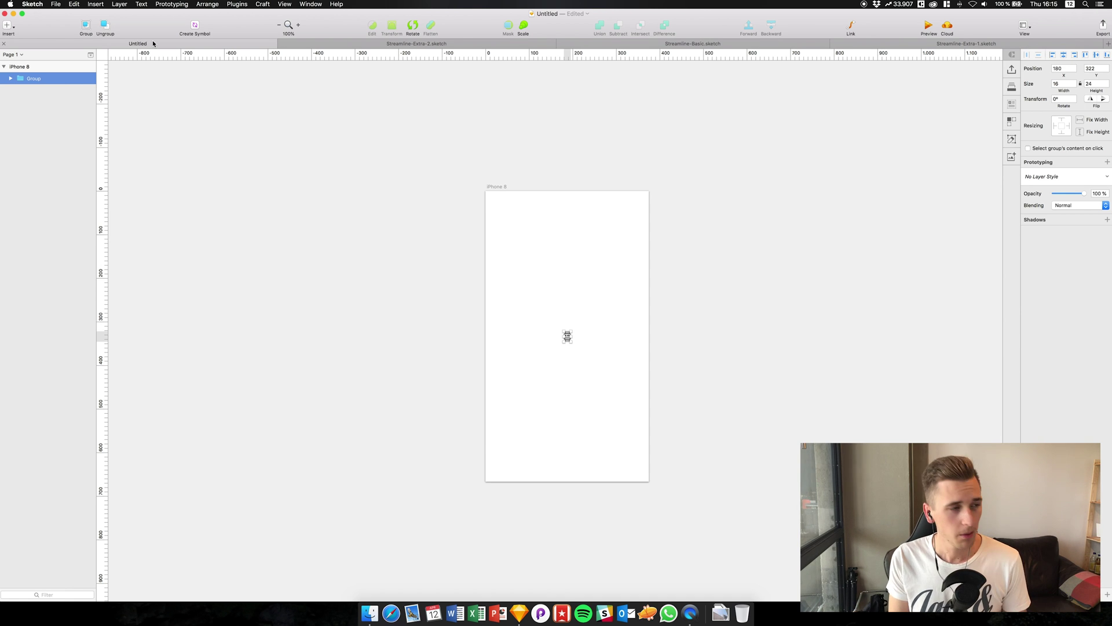
{"action": "left_click", "coordinate": [433, 45]}
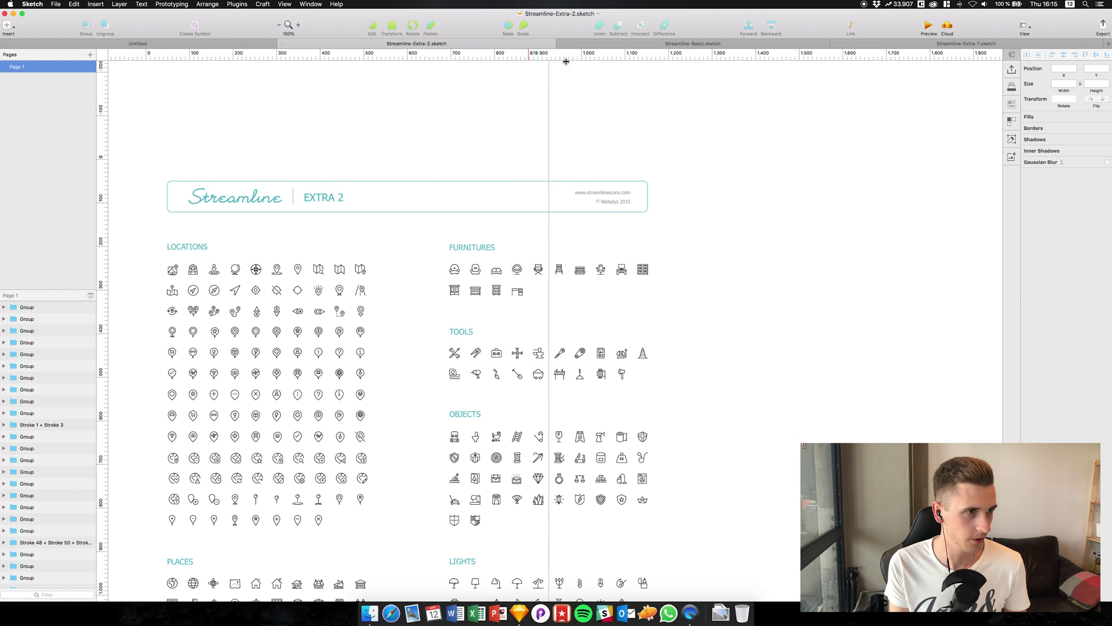
{"action": "left_click", "coordinate": [563, 45]}
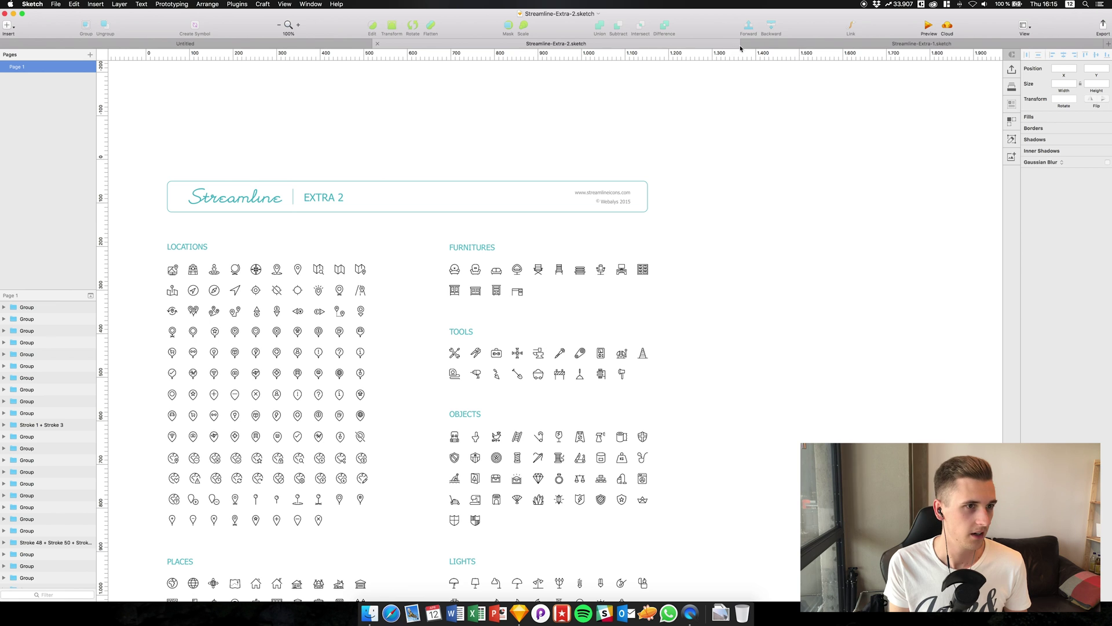
{"action": "left_click", "coordinate": [743, 44]}
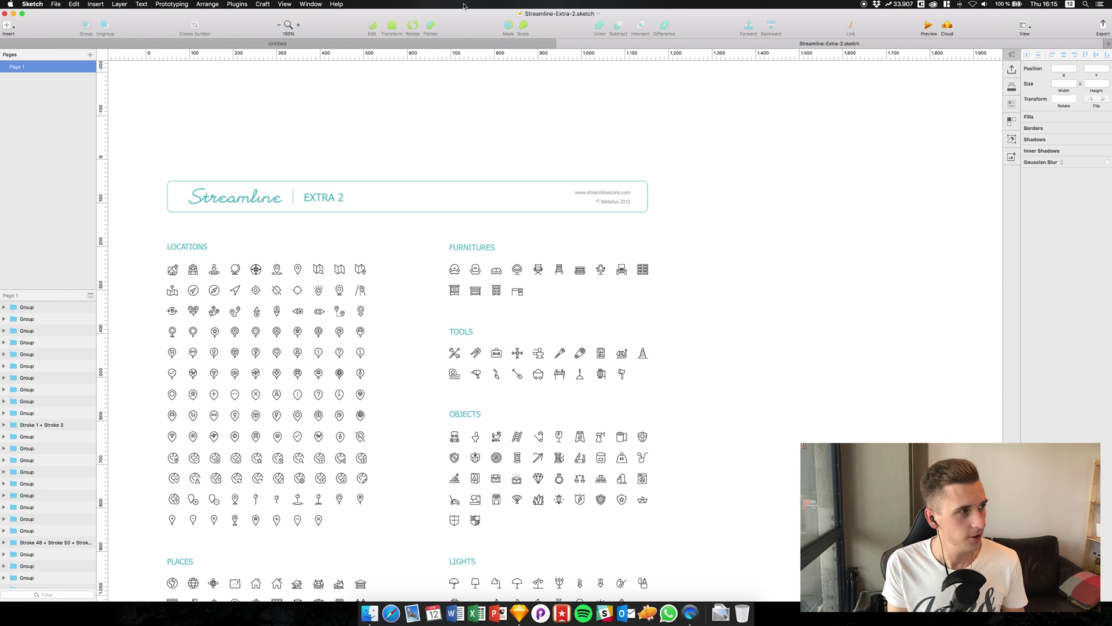
Reopen Streamline-Basic.sketch from recent files and bring its separate window to the front.
{"action": "left_click", "coordinate": [55, 5]}
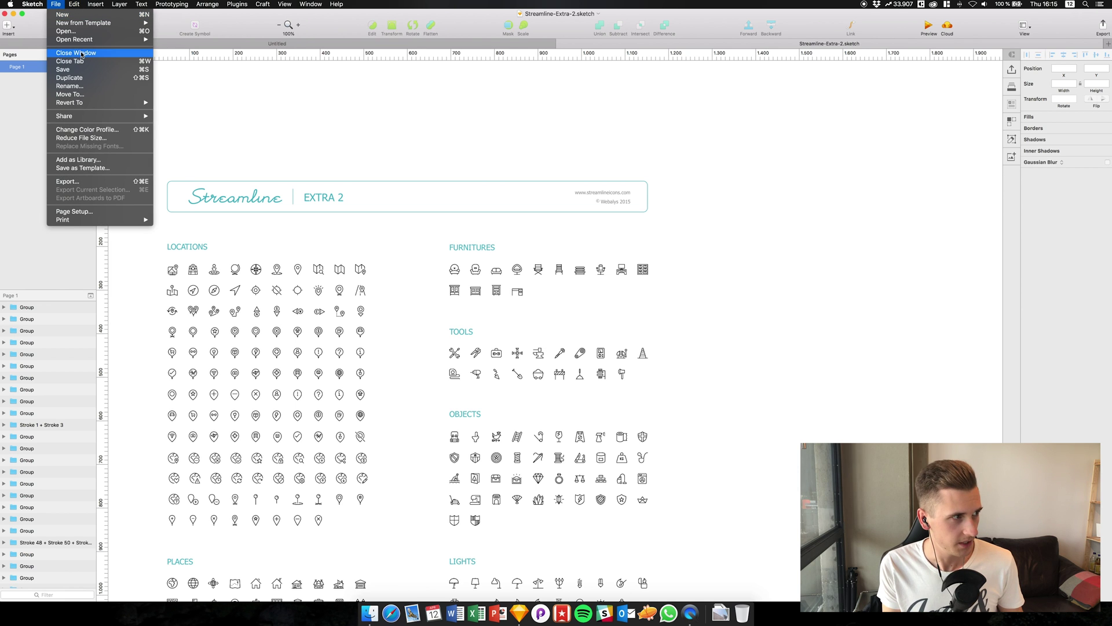
{"action": "mouse_move", "coordinate": [133, 39]}
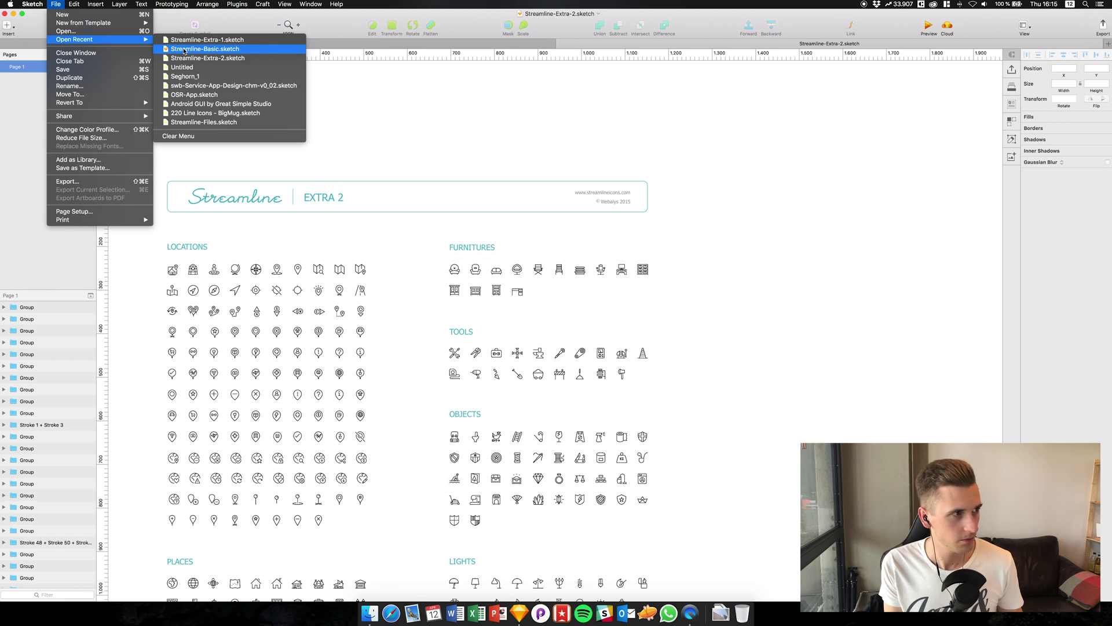
{"action": "left_click", "coordinate": [183, 50]}
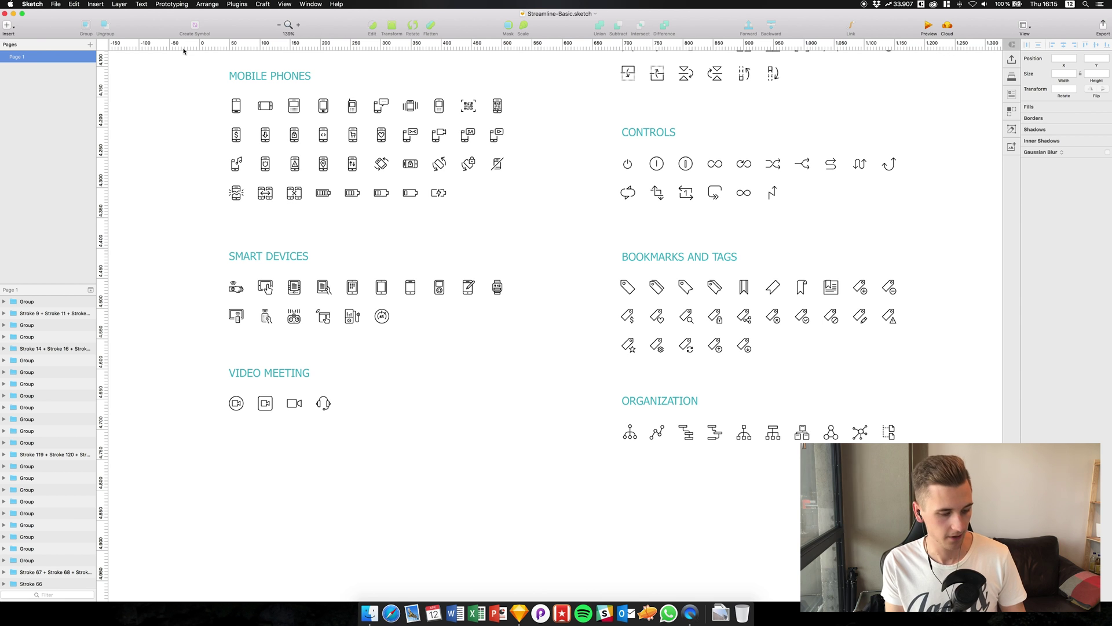
{"action": "key", "text": "ctrl+Up"}
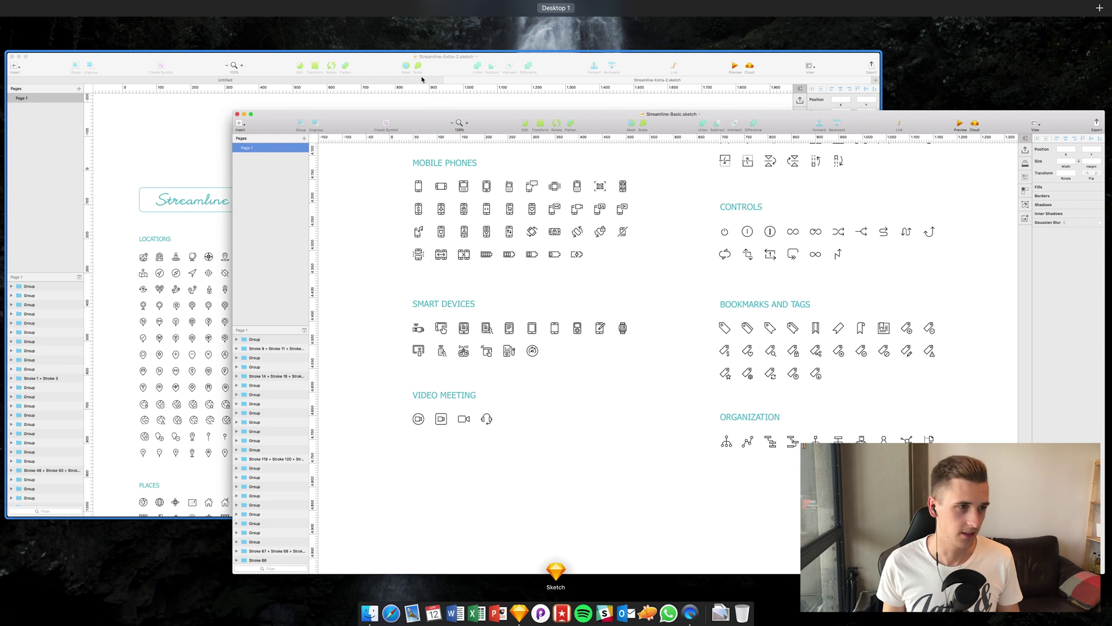
{"action": "left_click", "coordinate": [439, 181]}
{"action": "left_click", "coordinate": [11, 4]}
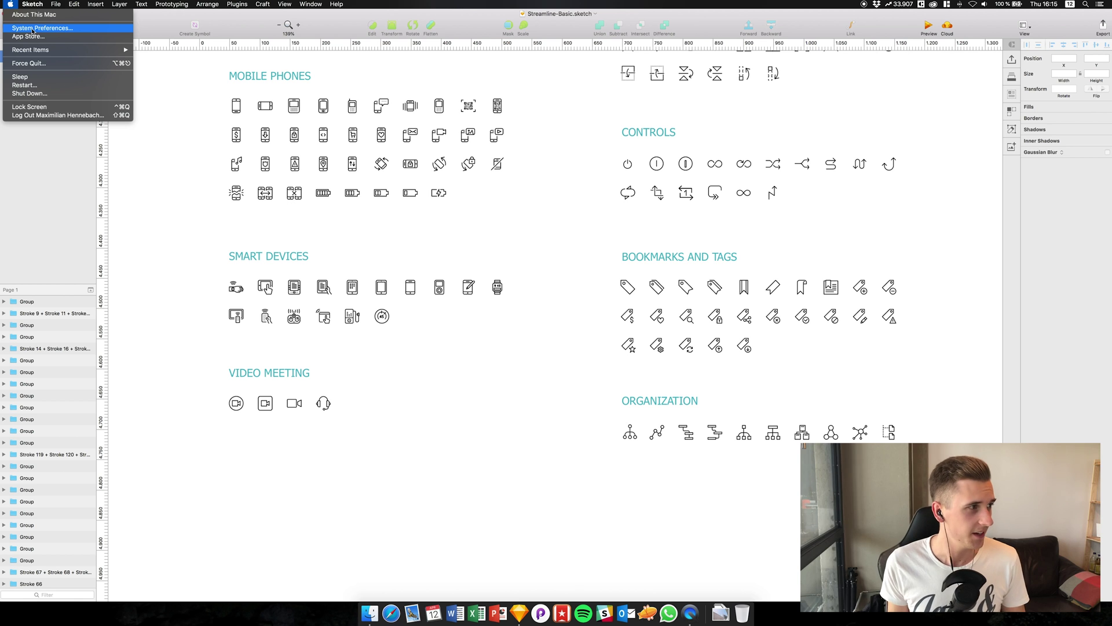
In the Dock preferences, set 'Prefer tabs when opening documents' to Always, then close the window.
{"action": "left_click", "coordinate": [33, 29]}
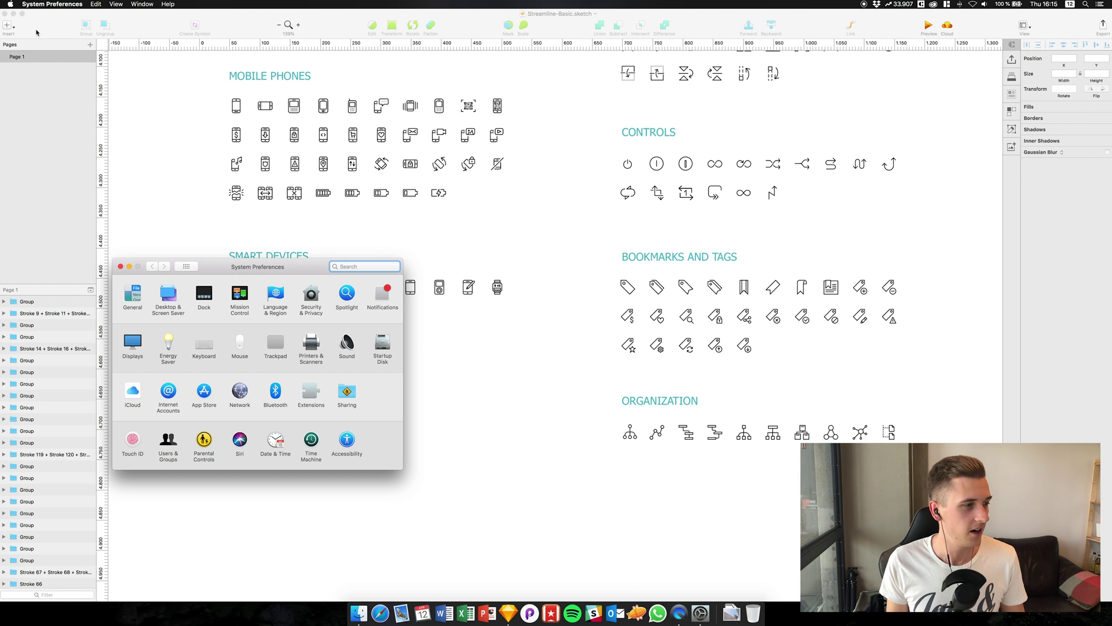
{"action": "left_click", "coordinate": [207, 294]}
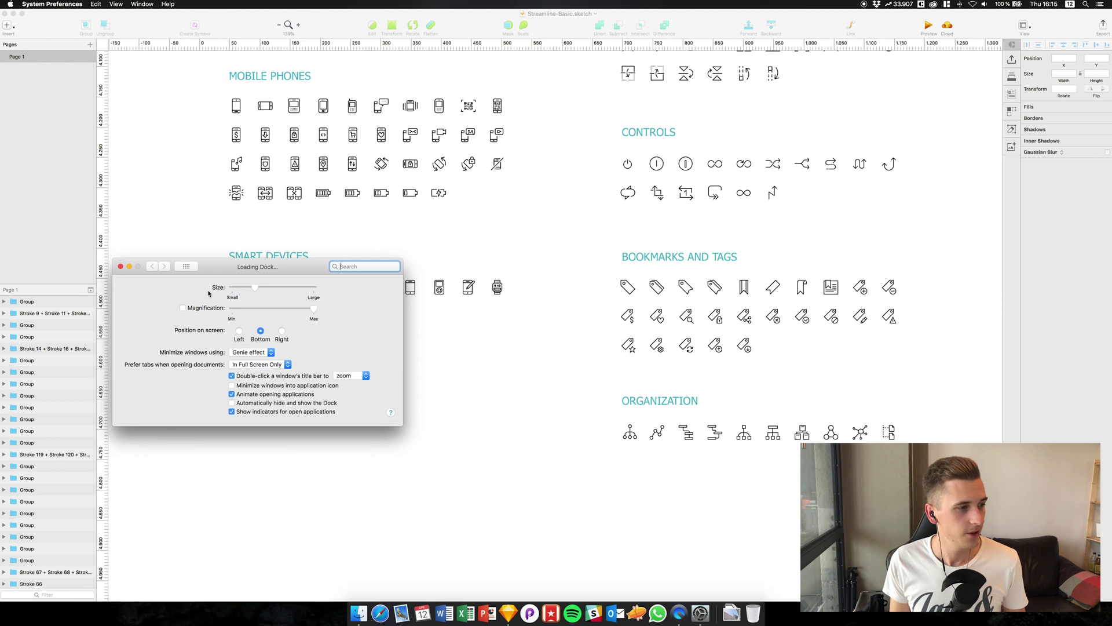
{"action": "left_click_drag", "start_coordinate": [225, 268], "coordinate": [331, 339]}
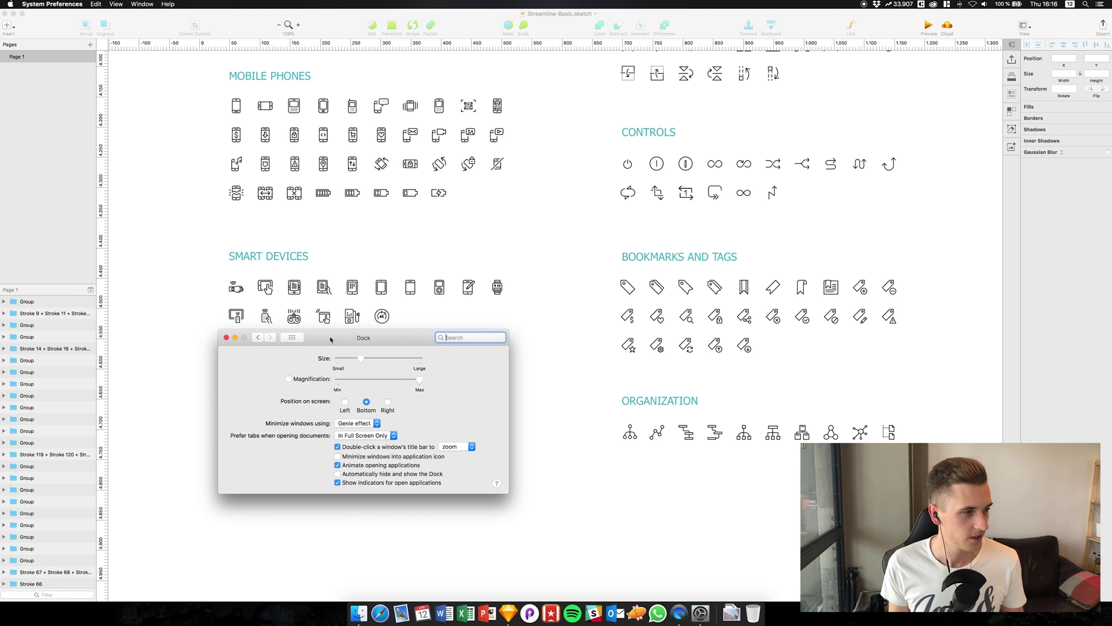
{"action": "left_click", "coordinate": [258, 339]}
{"action": "left_click", "coordinate": [310, 370]}
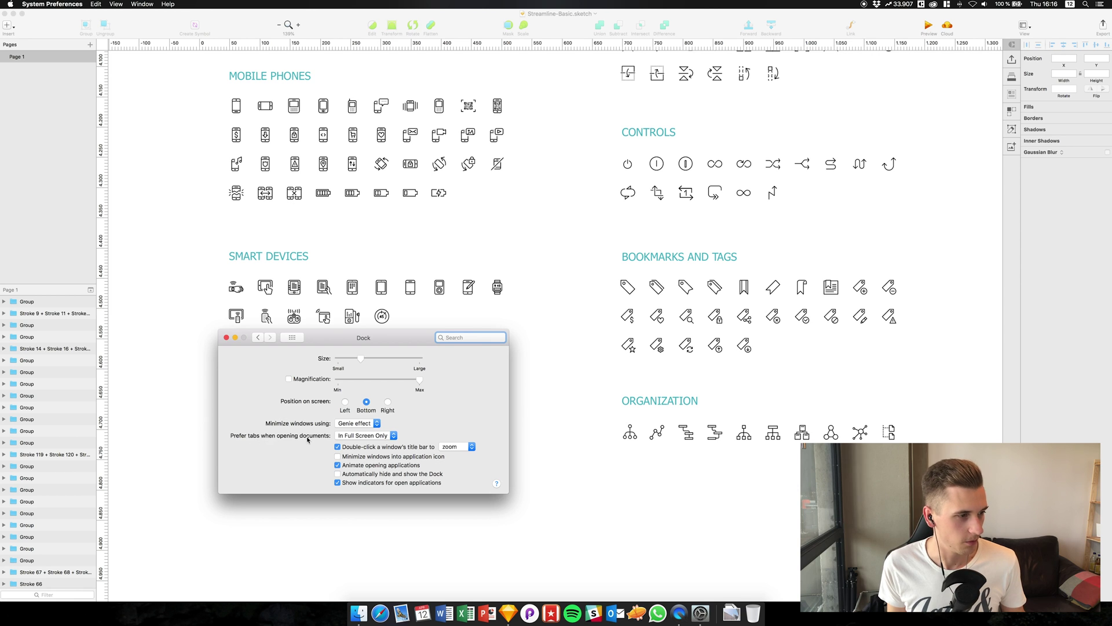
{"action": "left_click", "coordinate": [348, 436]}
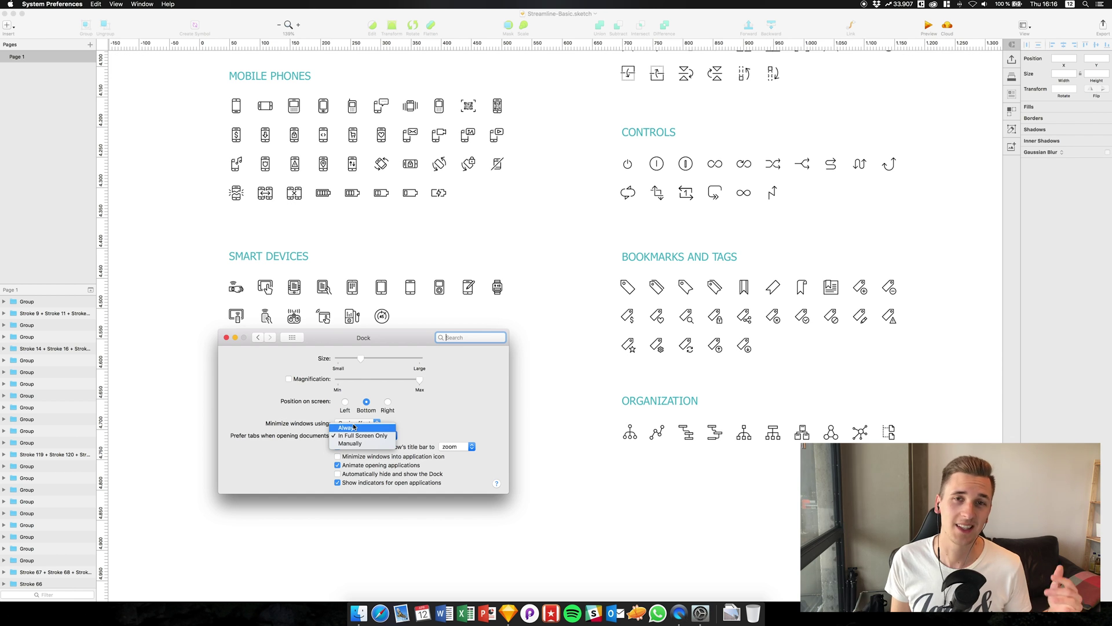
{"action": "left_click", "coordinate": [354, 427]}
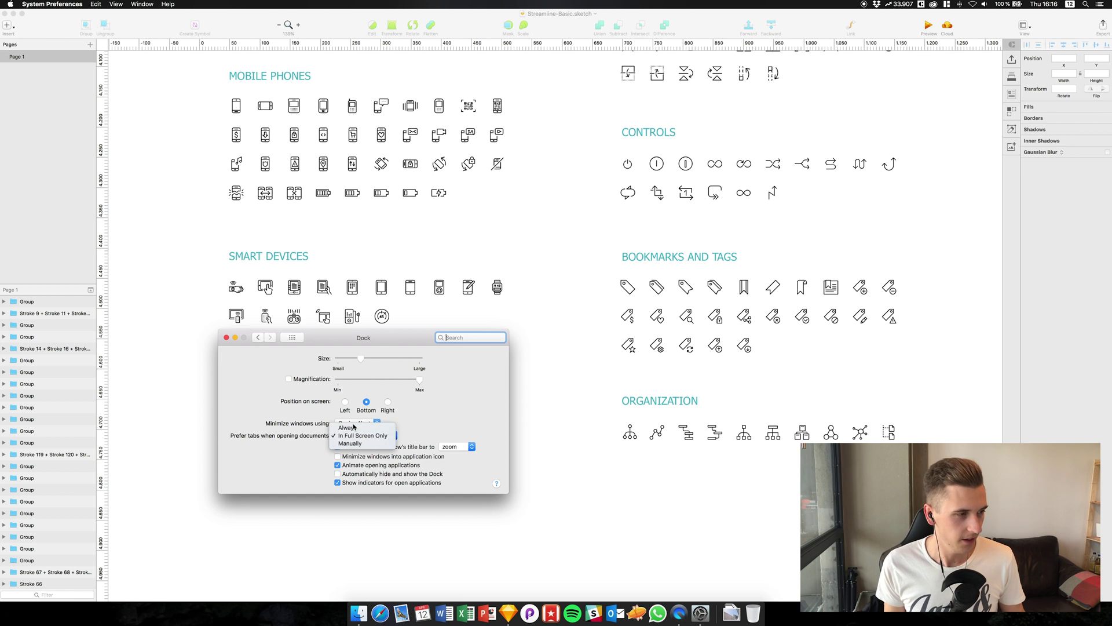
{"action": "left_click", "coordinate": [227, 337]}
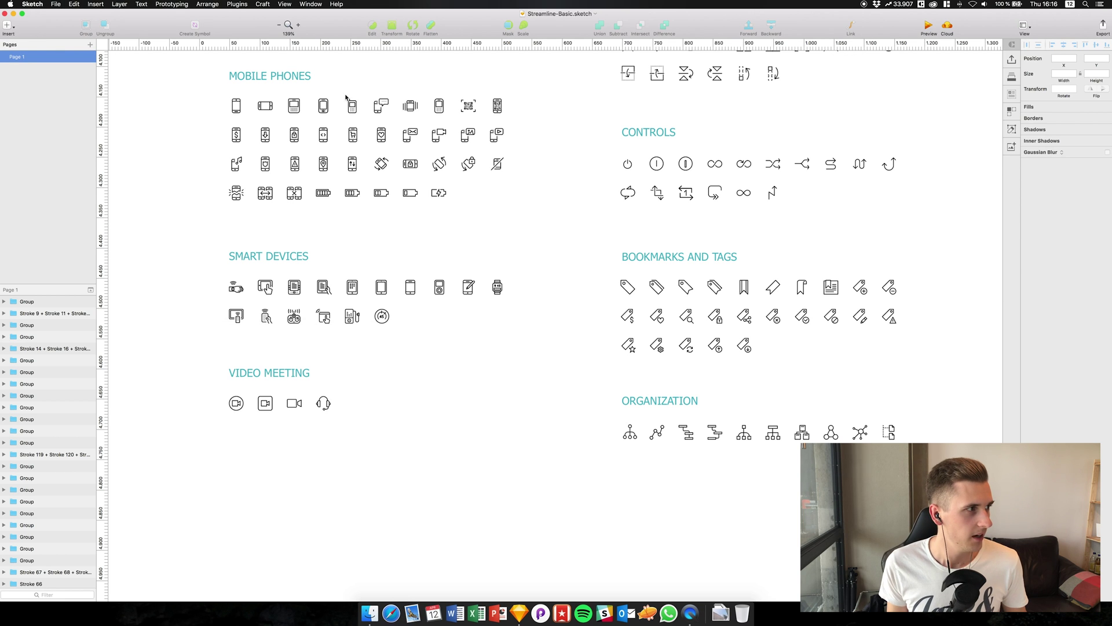
Close the separate Streamline-Basic window and the Extra-2 tab, then reopen Streamline-Basic as a tab.
{"action": "left_click", "coordinate": [4, 12]}
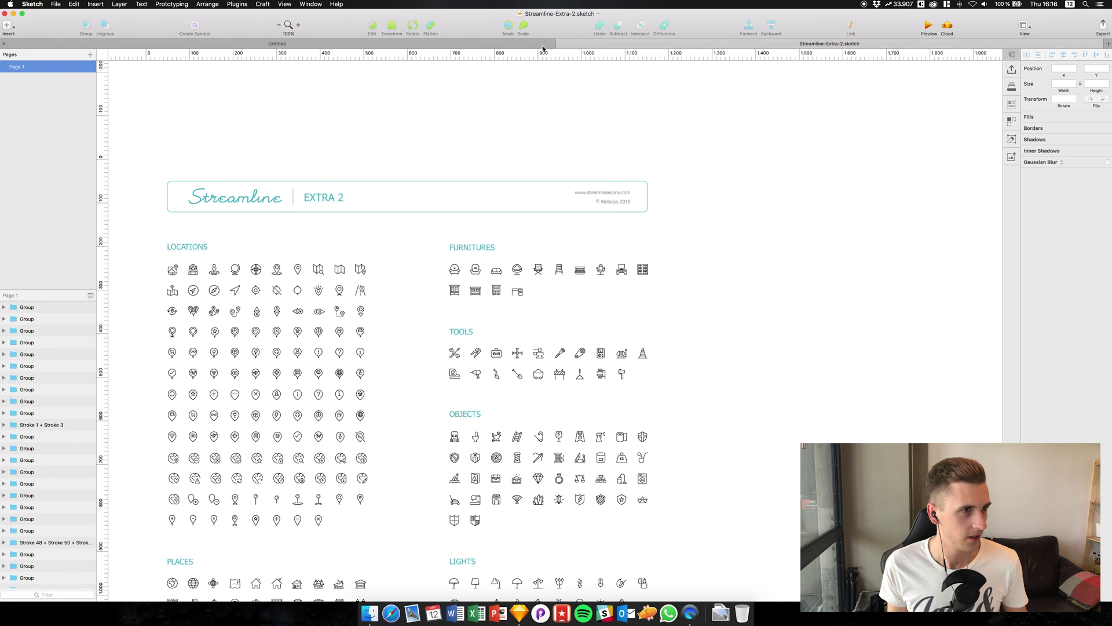
{"action": "left_click", "coordinate": [560, 43]}
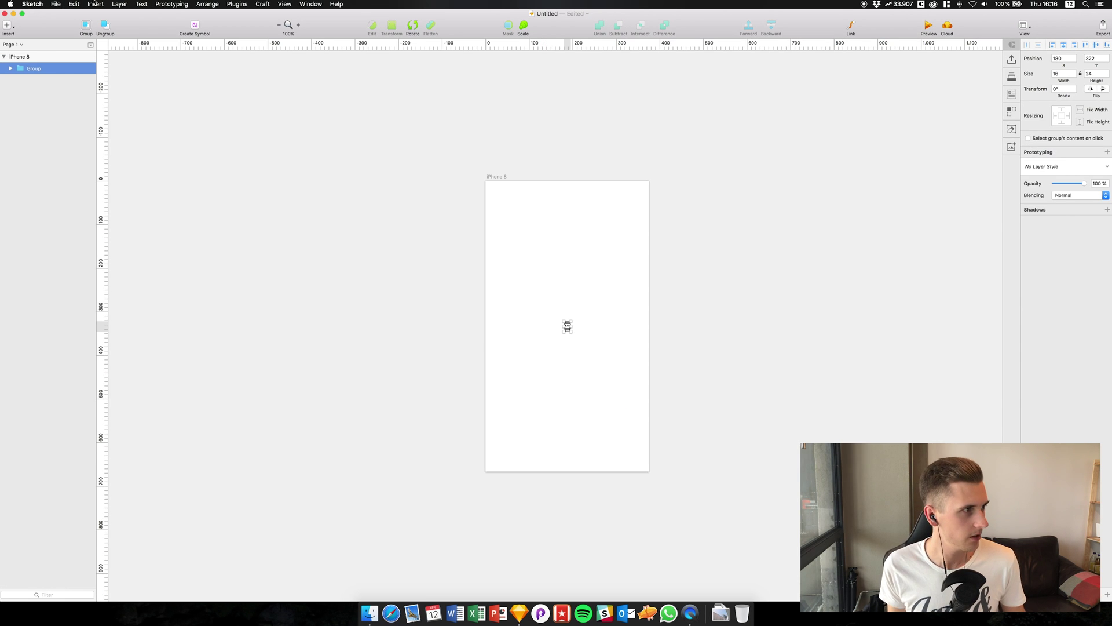
{"action": "left_click", "coordinate": [55, 4]}
{"action": "mouse_move", "coordinate": [124, 40]}
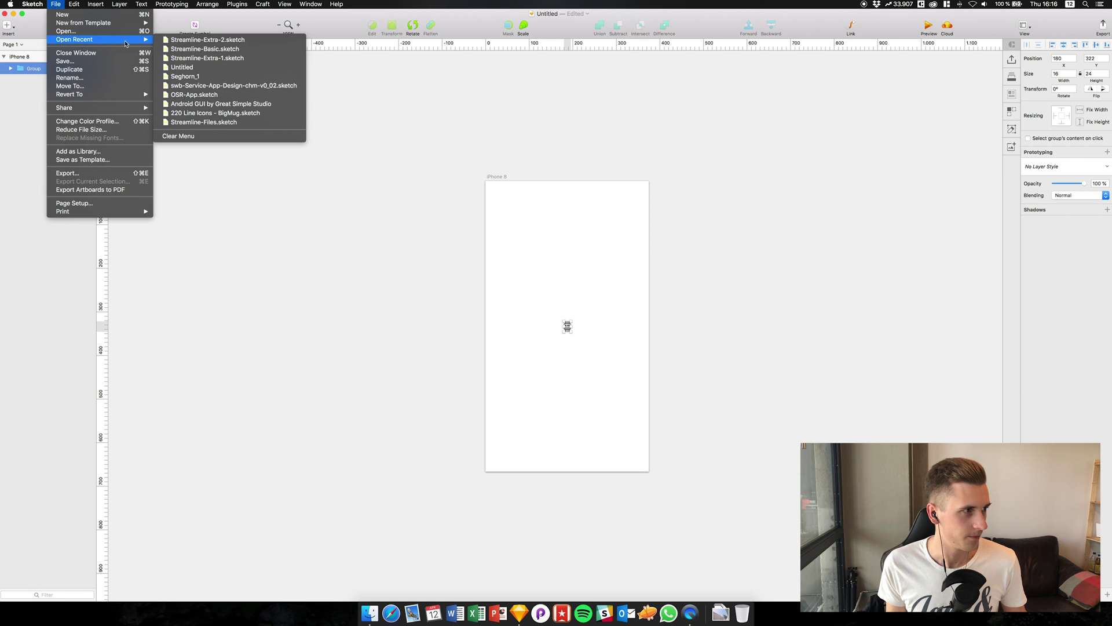
{"action": "left_click", "coordinate": [175, 51]}
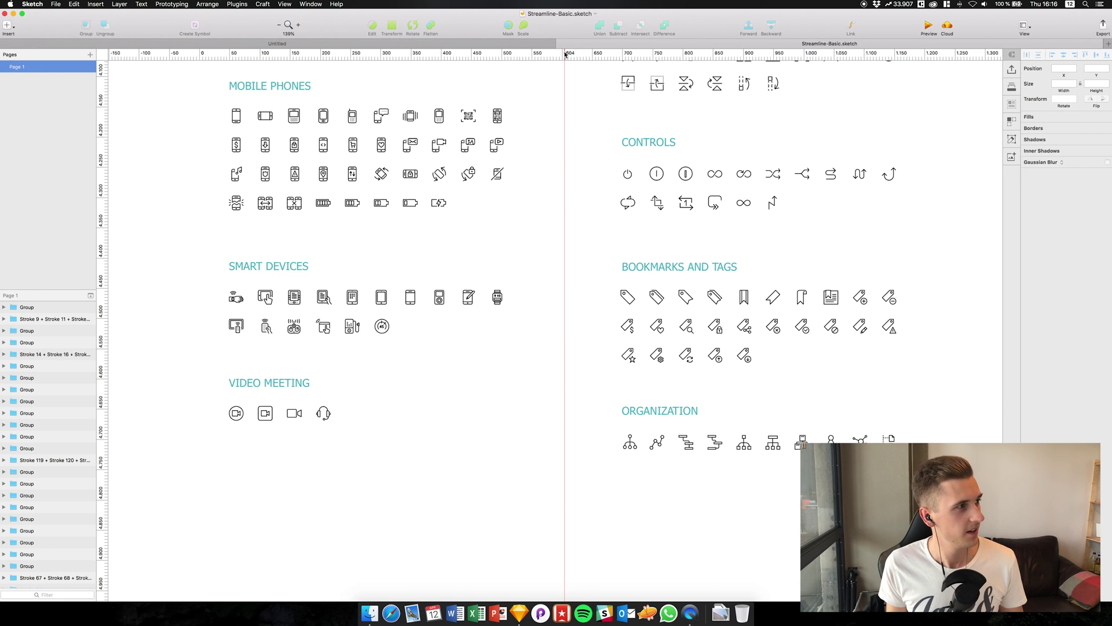
Open Streamline-Extra-1.sketch from recent files so it joins the window as a tab.
{"action": "left_click", "coordinate": [56, 4]}
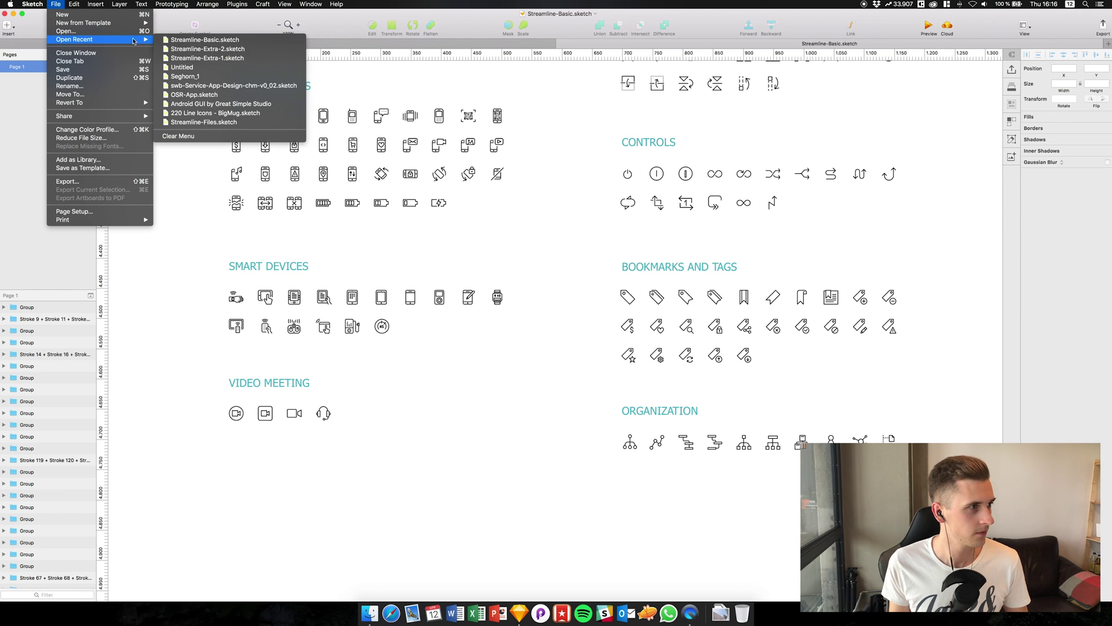
{"action": "left_click", "coordinate": [192, 60]}
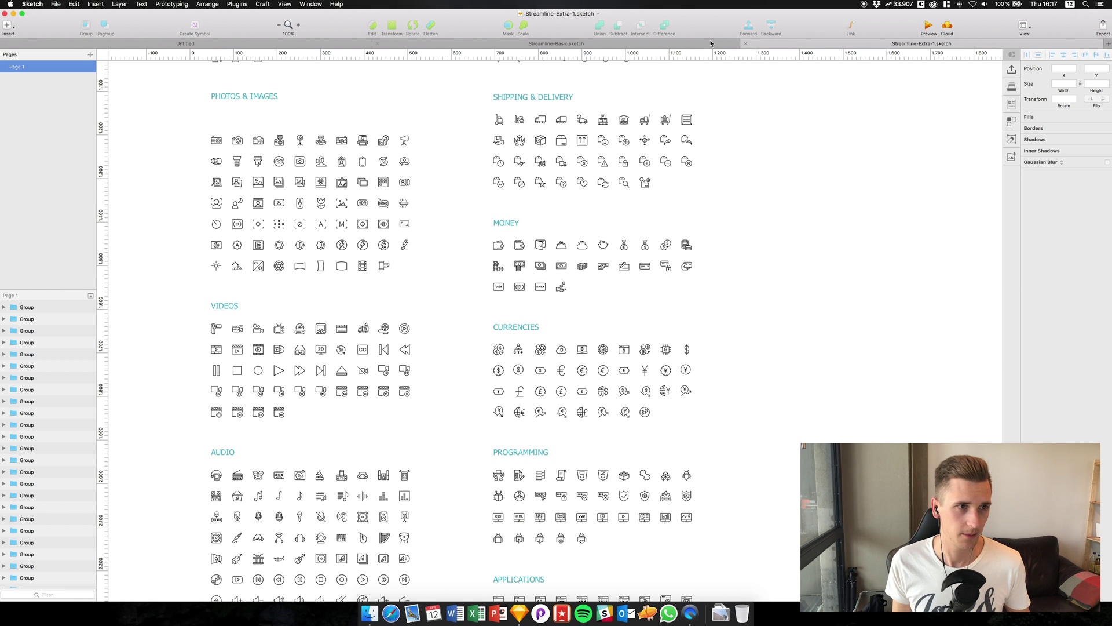
{"action": "key", "text": "ctrl+shift+Tab"}
Return to the Untitled tab and deselect the icon group on the iPhone 8 artboard.
{"action": "left_click", "coordinate": [780, 46]}
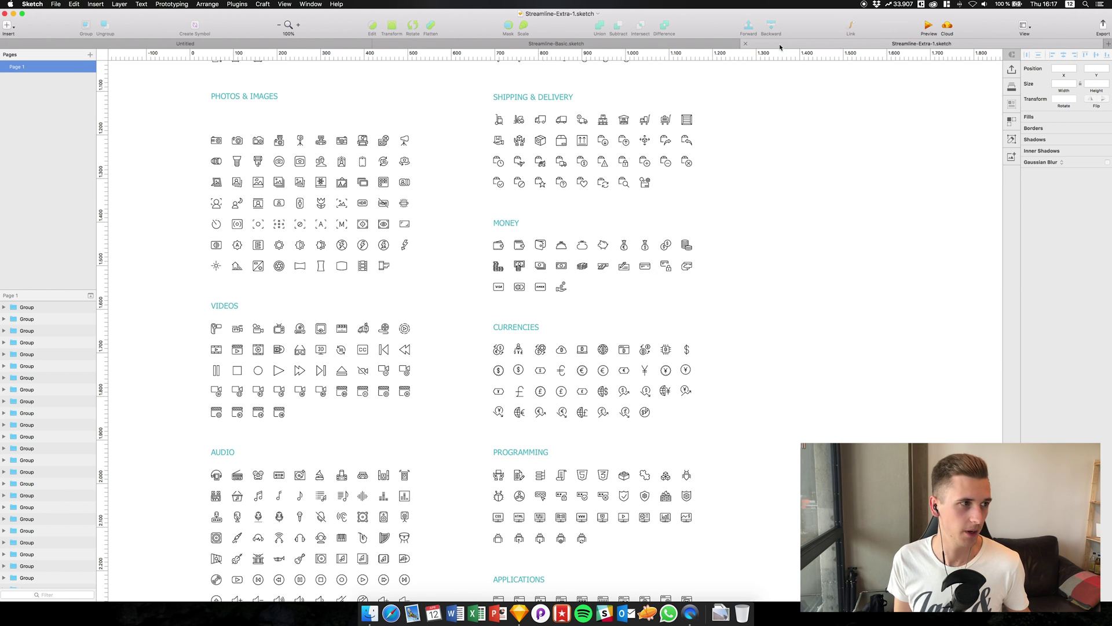
{"action": "left_click", "coordinate": [338, 45]}
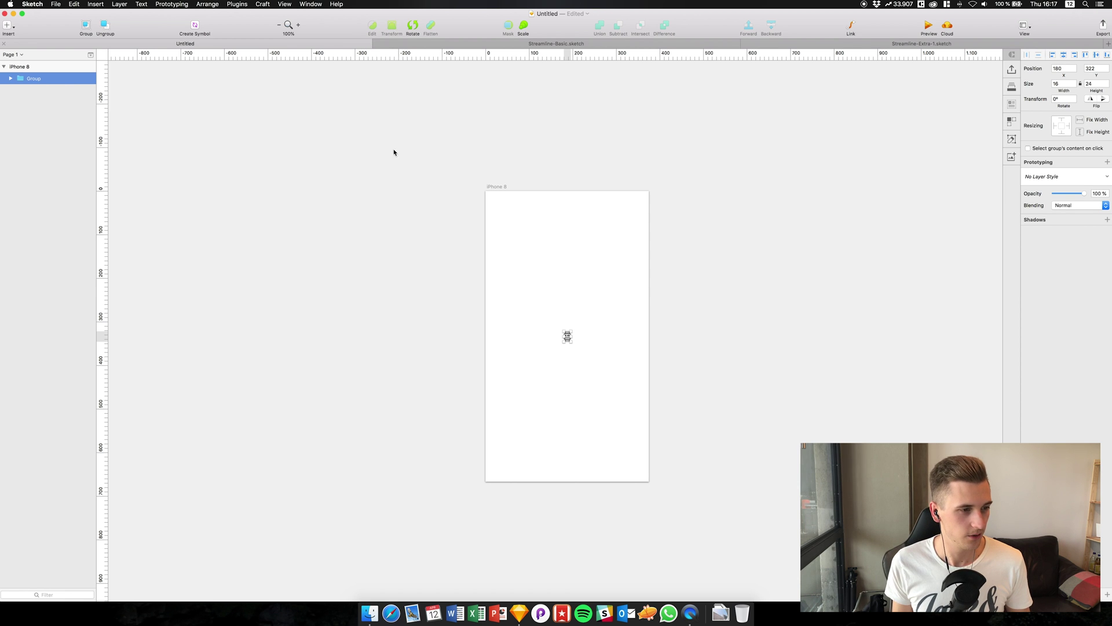
{"action": "left_click", "coordinate": [653, 305]}
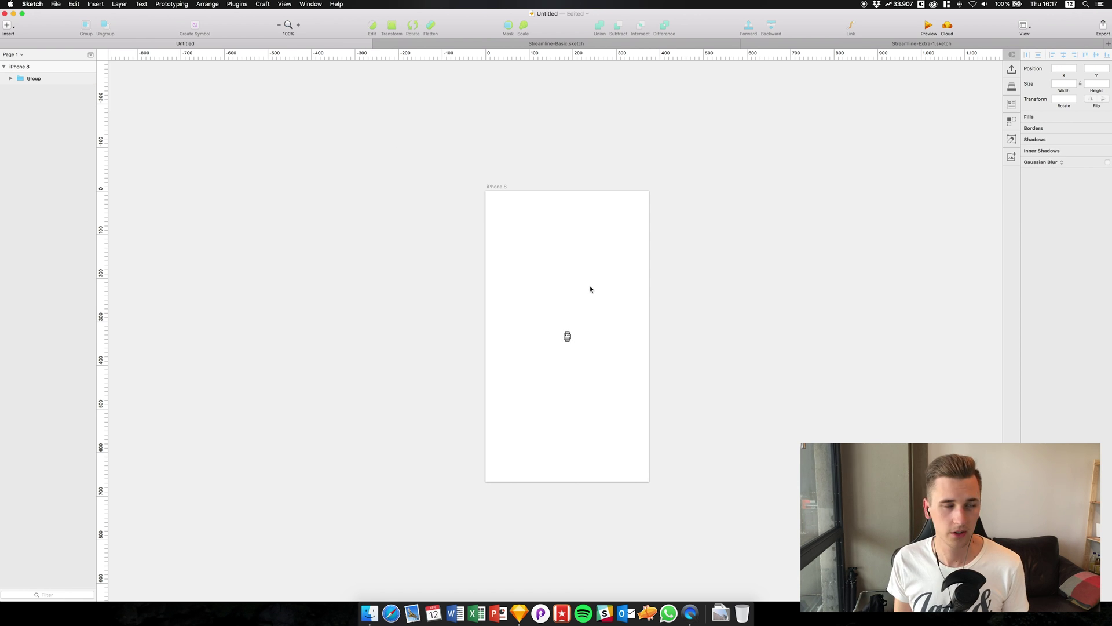